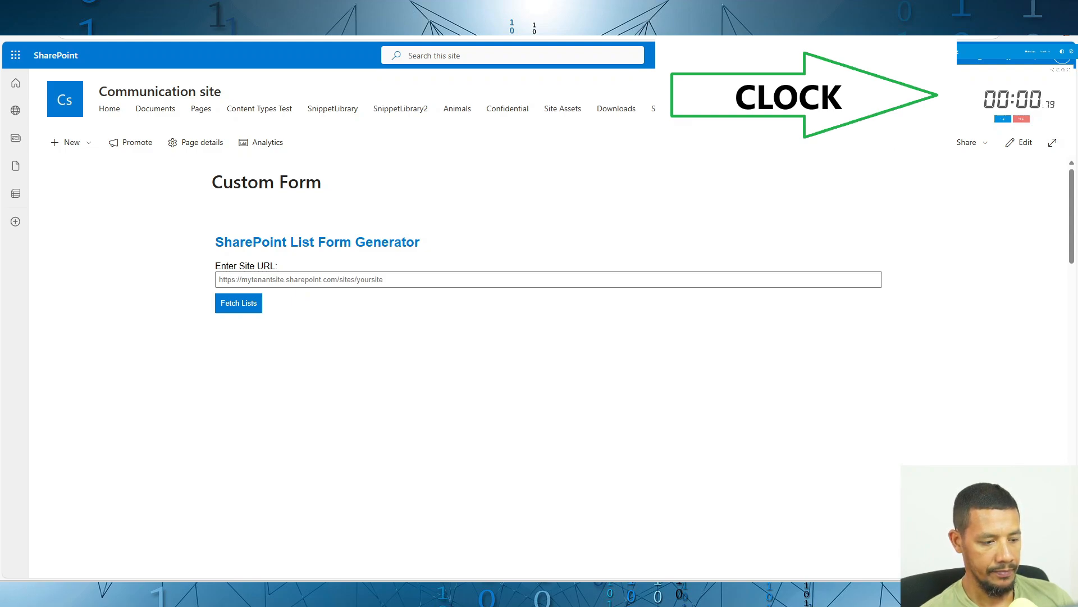
{"action": "left_click", "coordinate": [376, 280]}
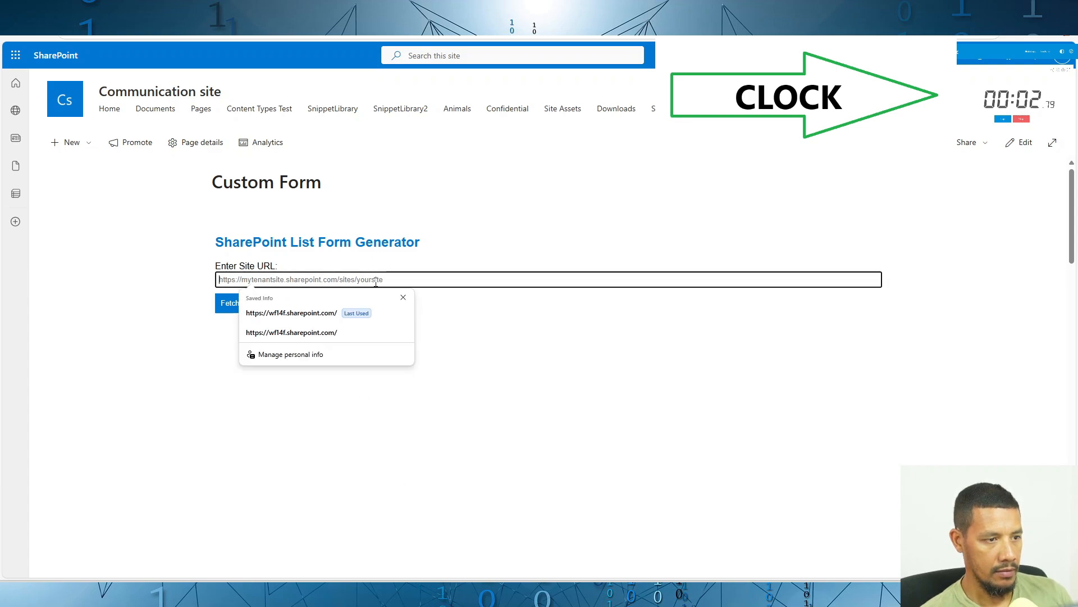
{"action": "left_click", "coordinate": [292, 313]}
{"action": "left_click", "coordinate": [250, 303]}
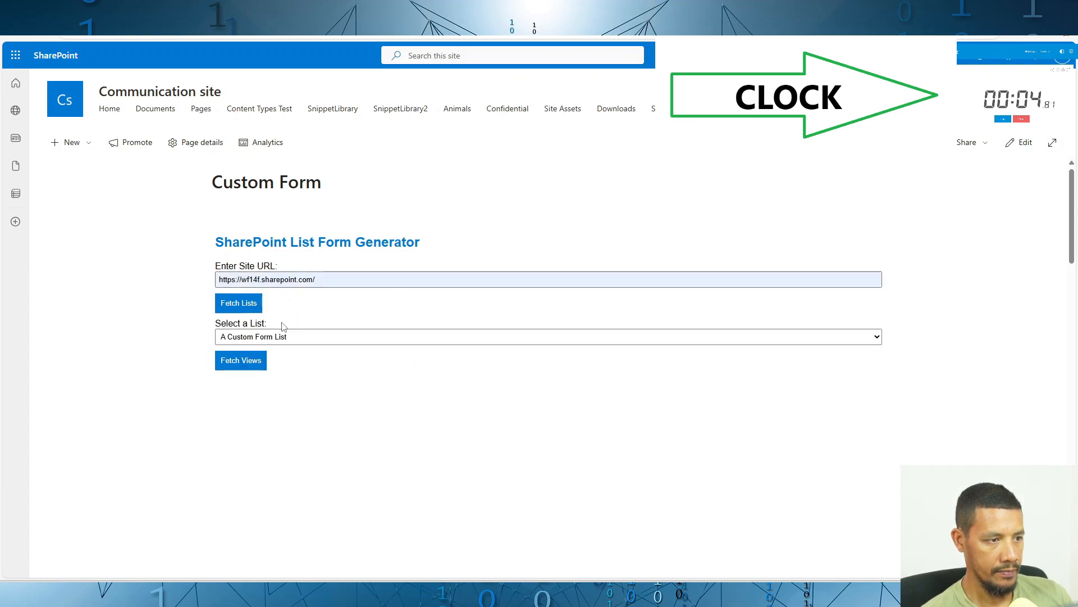
{"action": "left_click", "coordinate": [250, 365]}
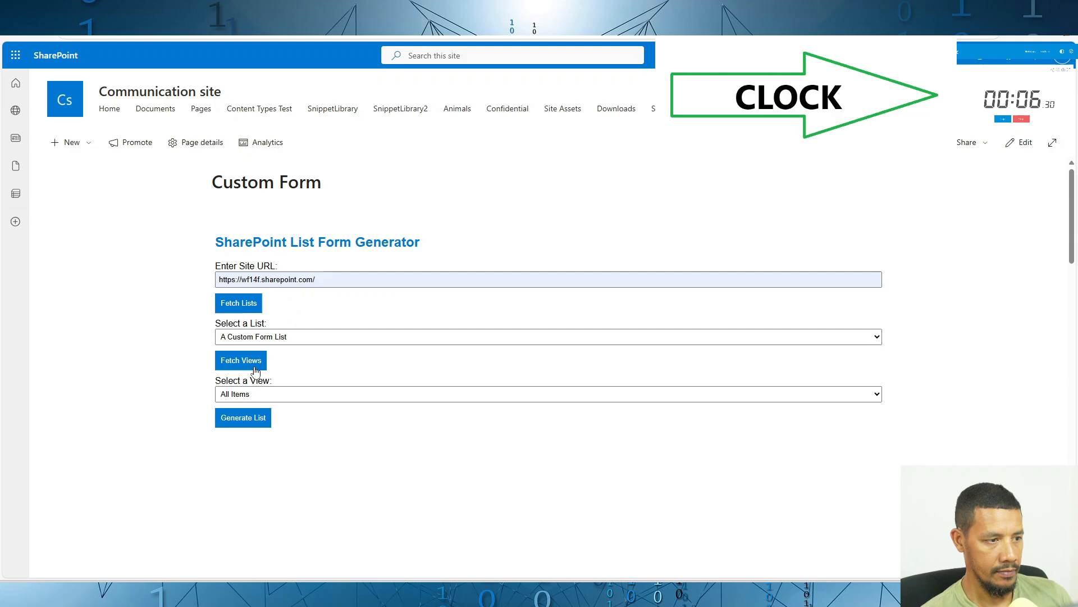
{"action": "left_click", "coordinate": [253, 422]}
Copy the selected view's column info, paste it as the list info and generate the form code.
{"action": "scroll", "coordinate": [294, 409], "scroll_direction": "down", "scroll_amount": 4}
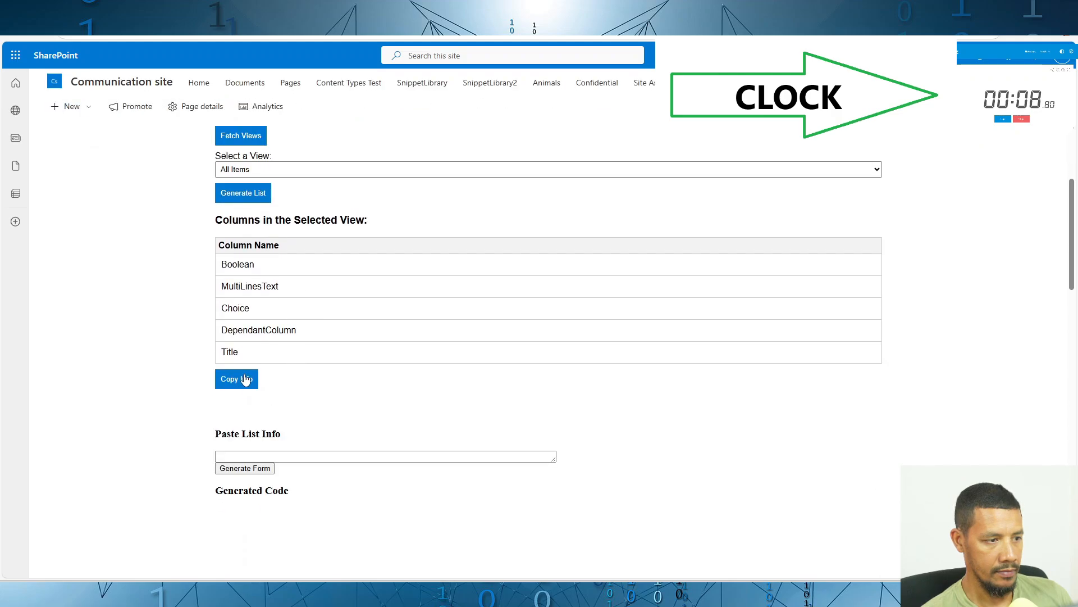
{"action": "left_click", "coordinate": [281, 458]}
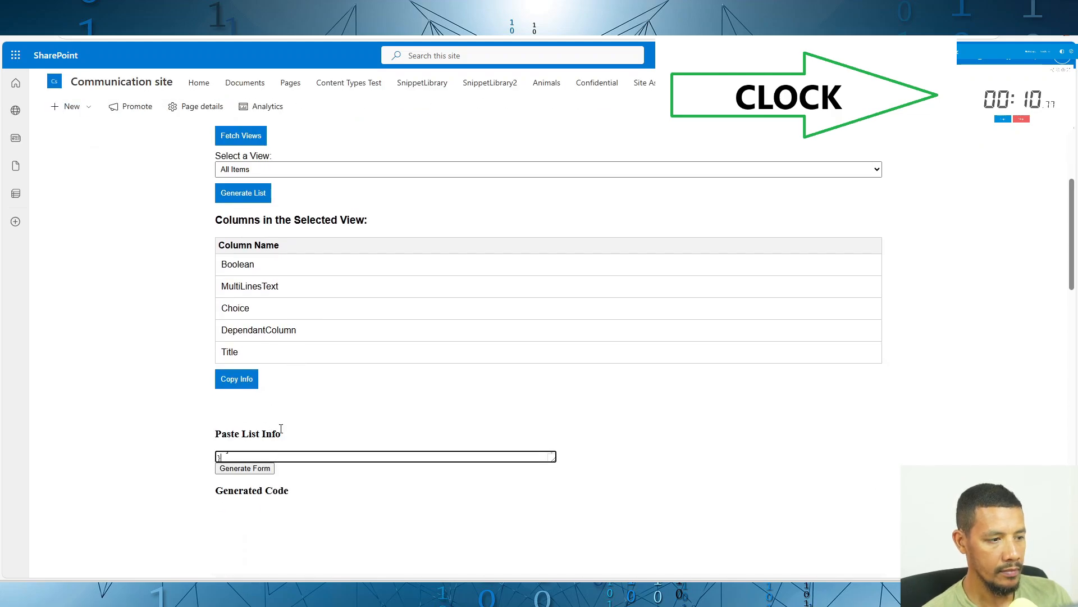
{"action": "scroll", "coordinate": [281, 429], "scroll_direction": "down", "scroll_amount": 3}
{"action": "left_click", "coordinate": [245, 300]}
Copy the entire generated form code into the form code box of the Form Condition Tool.
{"action": "left_click", "coordinate": [280, 344]}
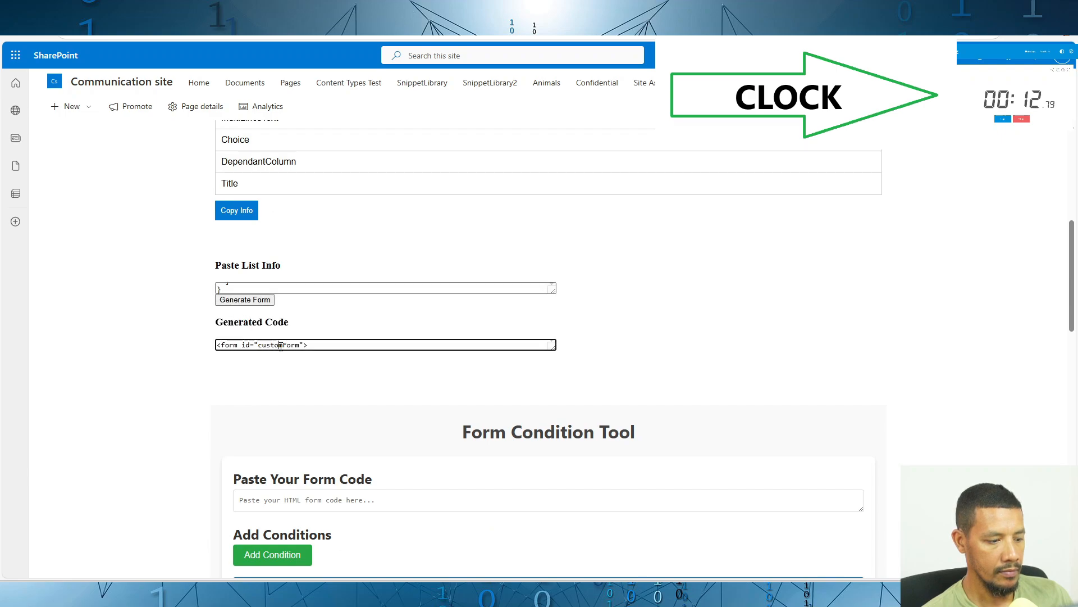
{"action": "key", "text": "ctrl+a"}
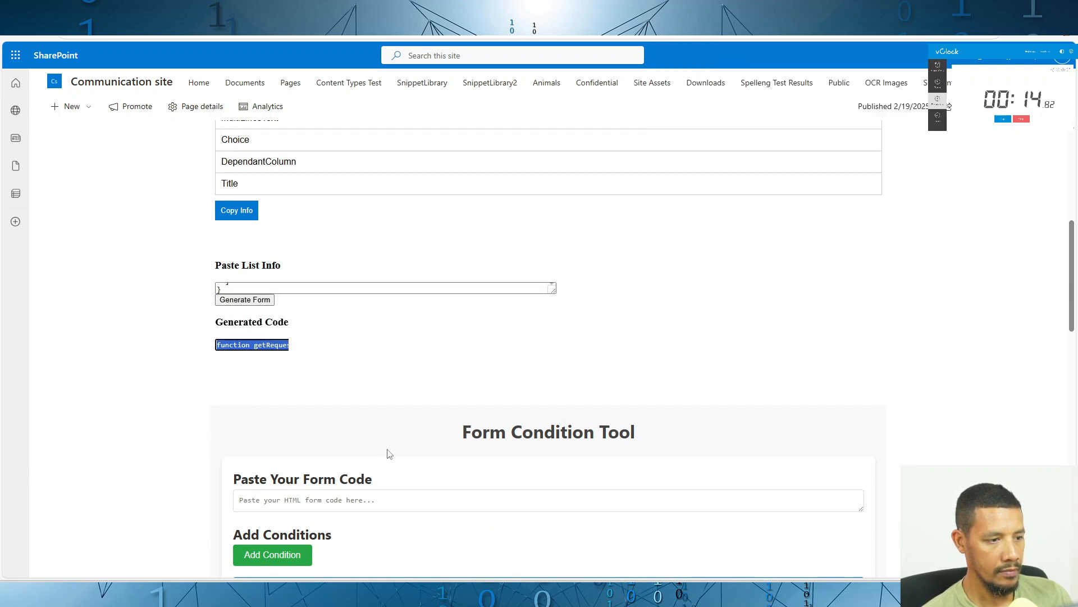
{"action": "scroll", "coordinate": [390, 453], "scroll_direction": "down", "scroll_amount": 2}
{"action": "left_click", "coordinate": [359, 385]}
{"action": "key", "text": "ctrl+v"}
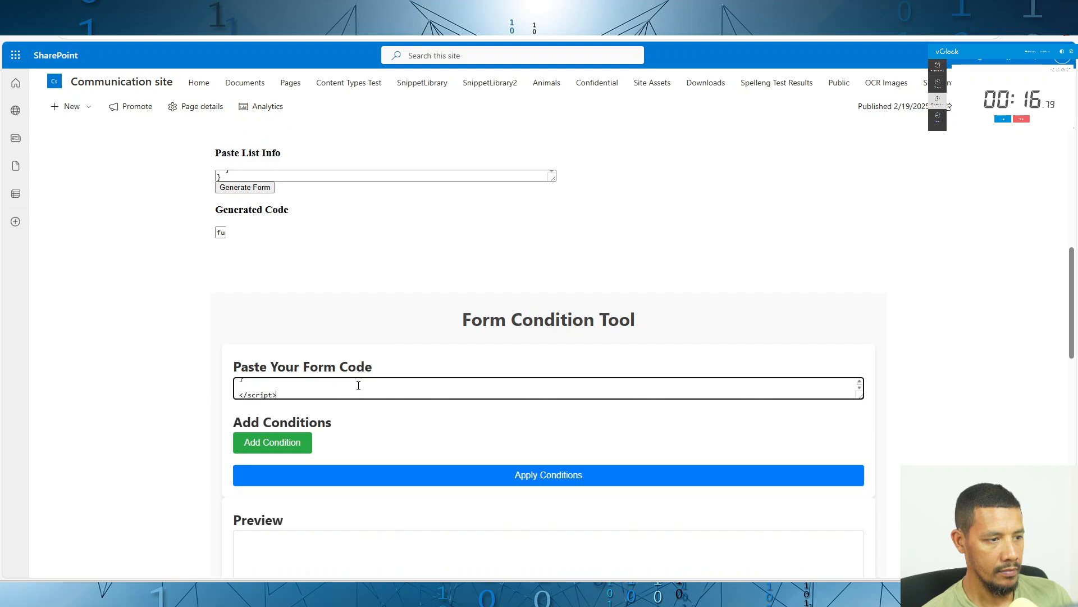
Add a condition for the DependantColumn field with the rule Hide if.
{"action": "left_click", "coordinate": [294, 447]}
{"action": "scroll", "coordinate": [347, 383], "scroll_direction": "down", "scroll_amount": 4}
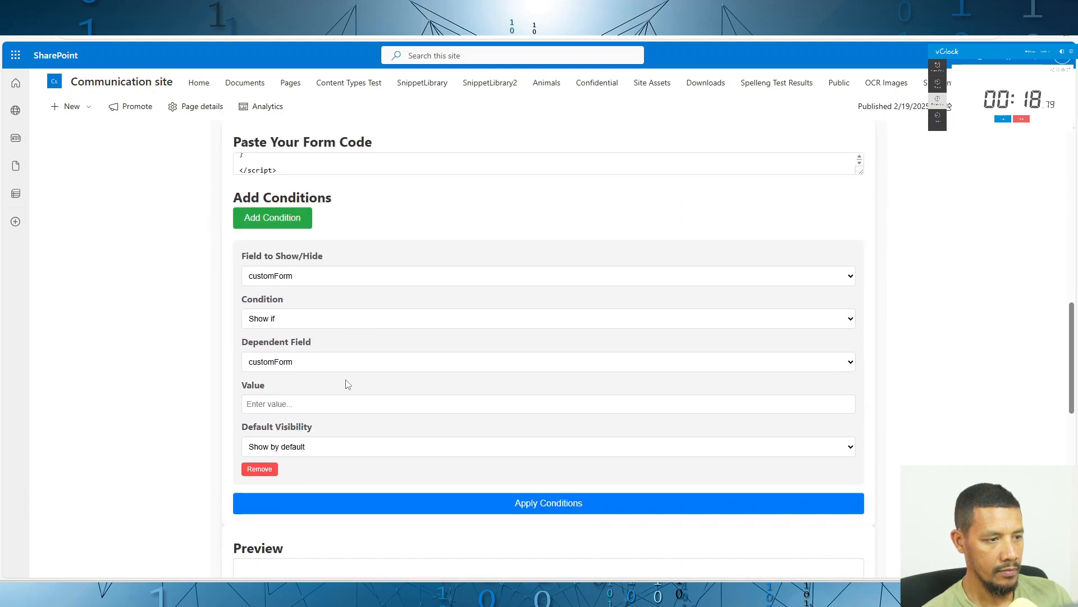
{"action": "left_click", "coordinate": [328, 281]}
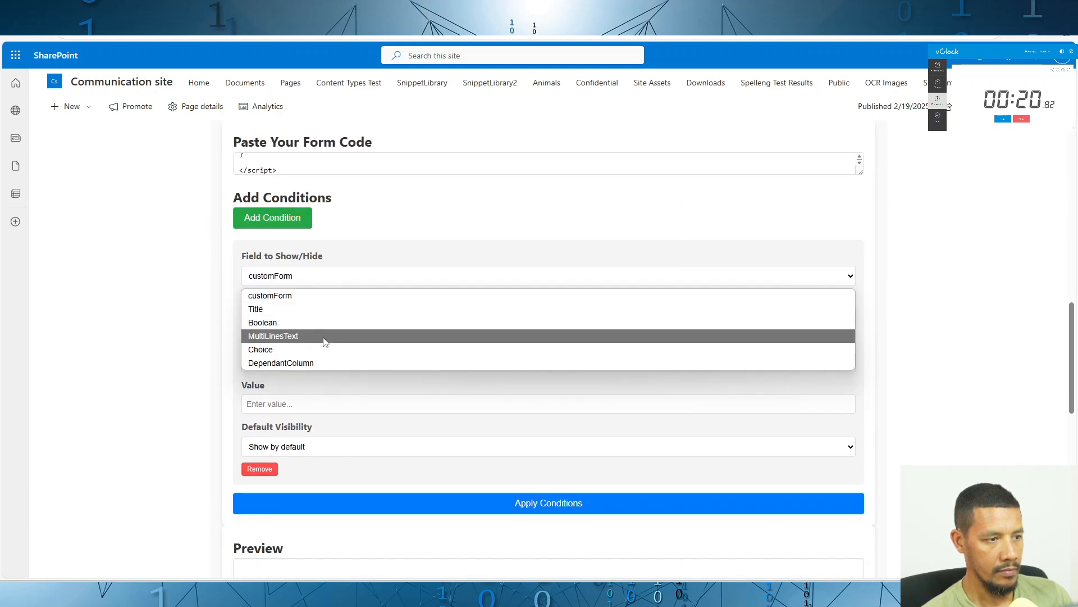
{"action": "left_click", "coordinate": [323, 363]}
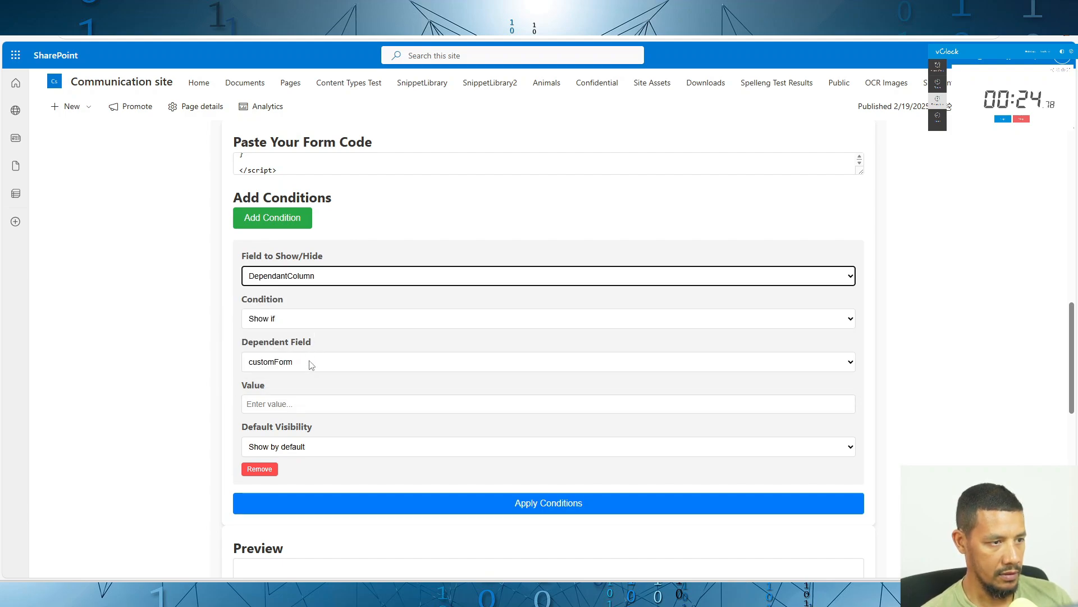
{"action": "left_click", "coordinate": [317, 319]}
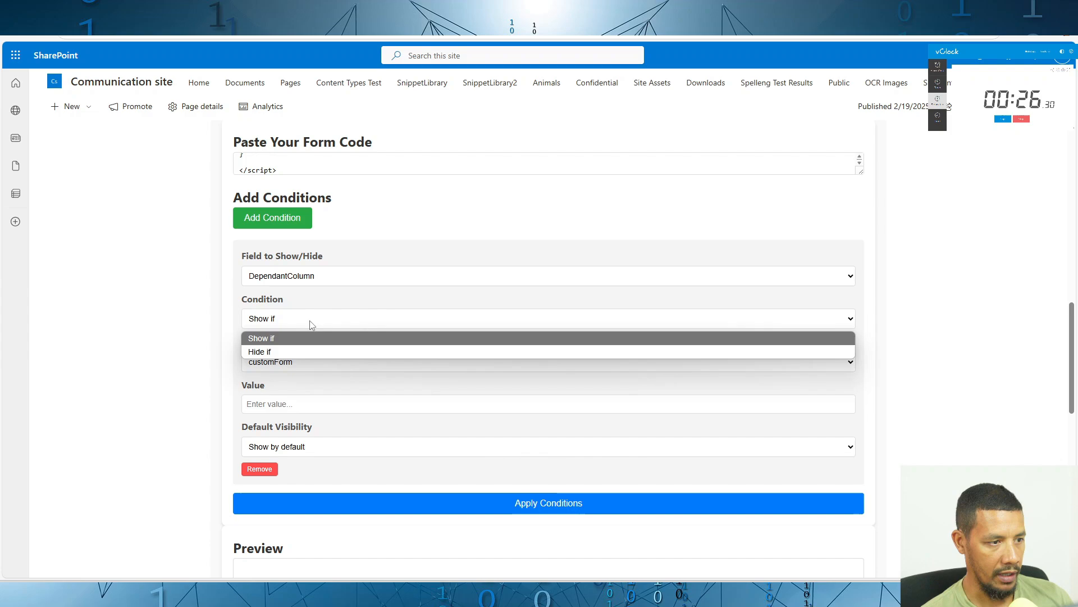
{"action": "left_click", "coordinate": [302, 352]}
Make the condition depend on the Title field with the value no, and apply the conditions.
{"action": "left_click", "coordinate": [304, 362]}
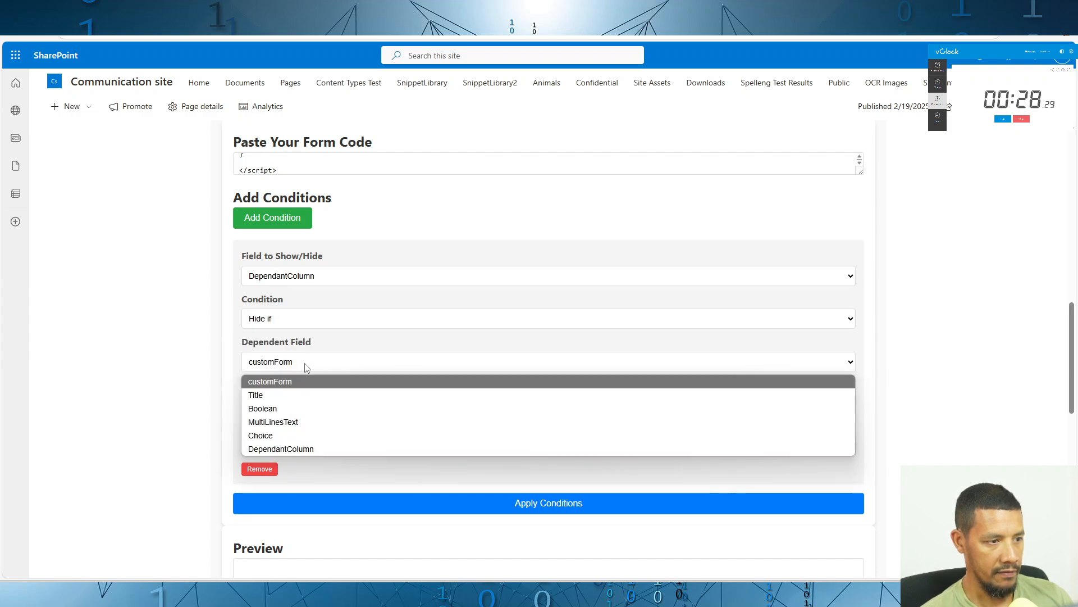
{"action": "left_click", "coordinate": [299, 395]}
{"action": "left_click", "coordinate": [299, 403]}
{"action": "type", "text": "n"}
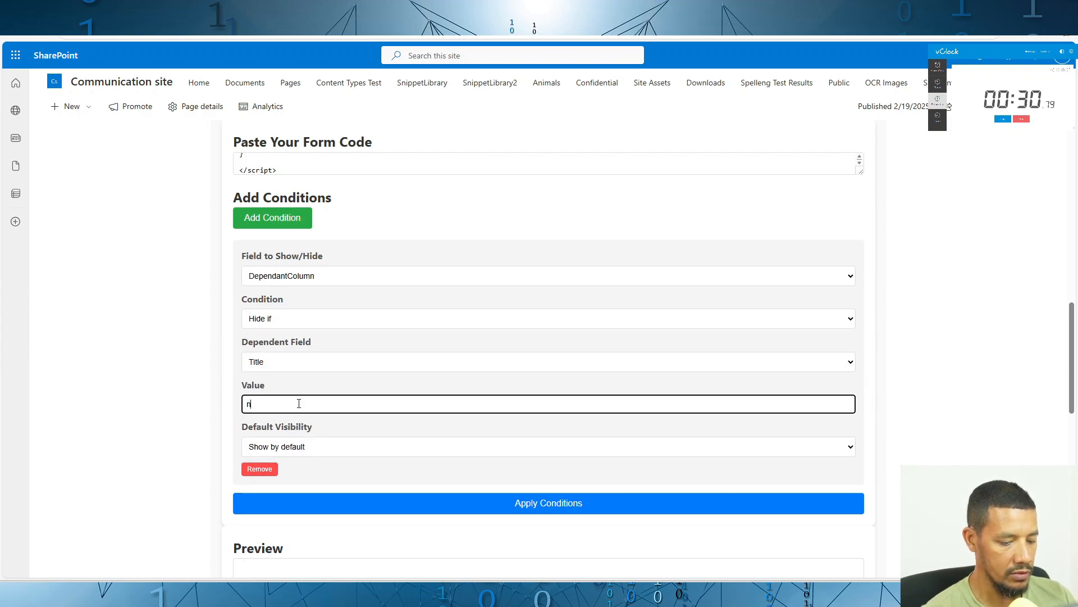
{"action": "type", "text": "o"}
{"action": "scroll", "coordinate": [320, 421], "scroll_direction": "down", "scroll_amount": 3}
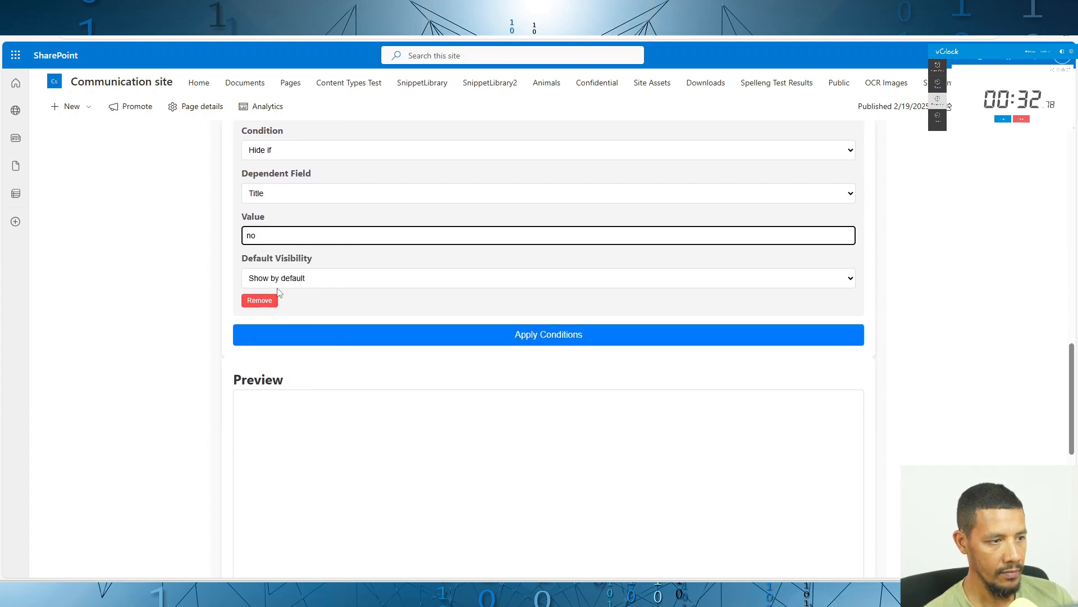
{"action": "left_click", "coordinate": [432, 341]}
Test the condition in the form preview by setting Title to no and then to yes.
{"action": "scroll", "coordinate": [433, 345], "scroll_direction": "down", "scroll_amount": 3}
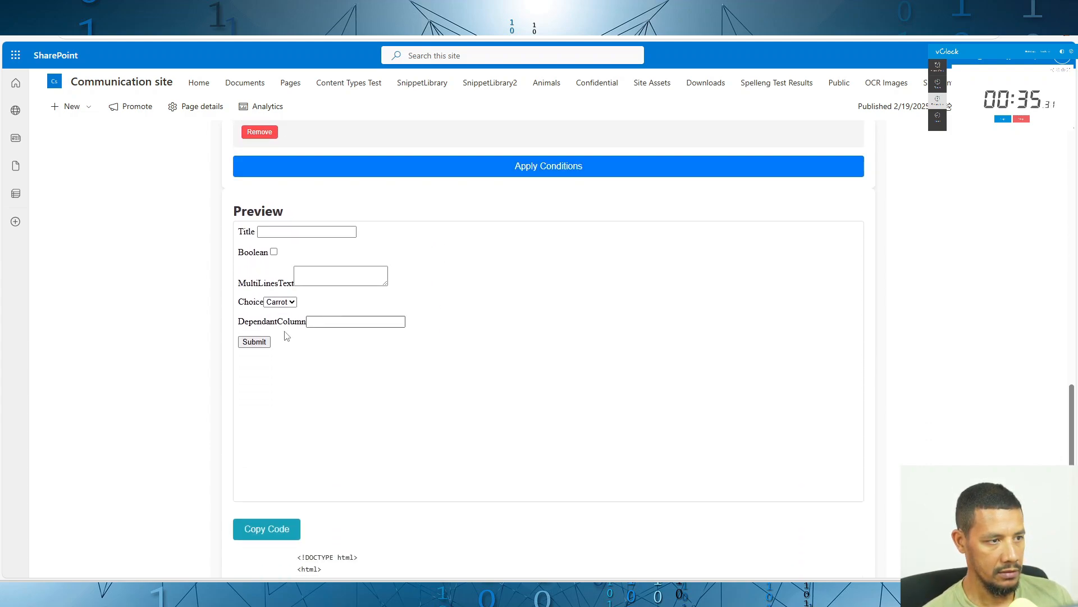
{"action": "left_click", "coordinate": [273, 232]}
{"action": "left_click", "coordinate": [293, 262]}
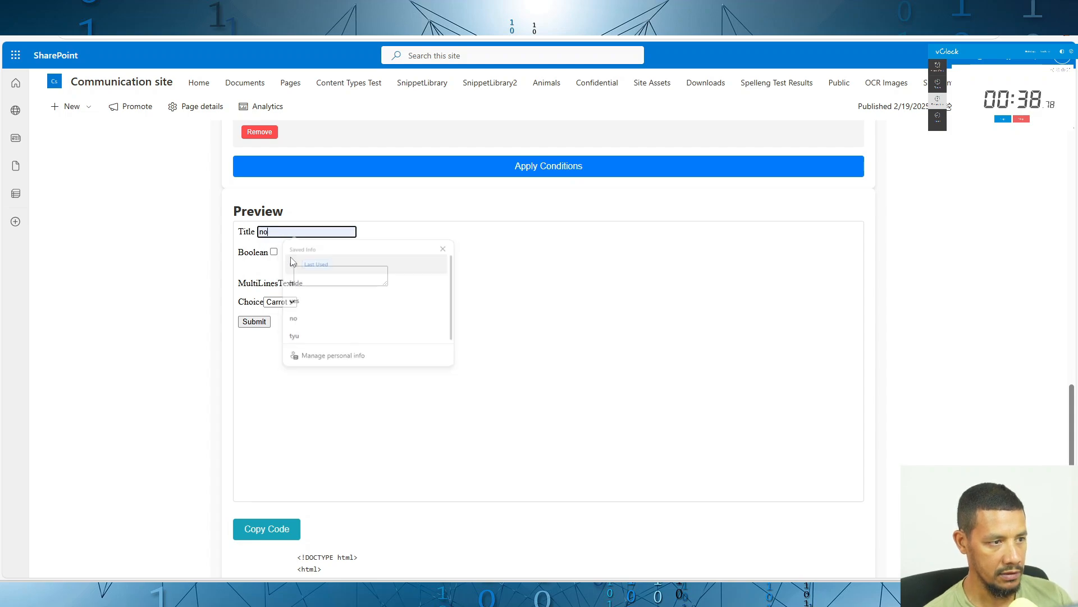
{"action": "key", "text": "ctrl+a"}
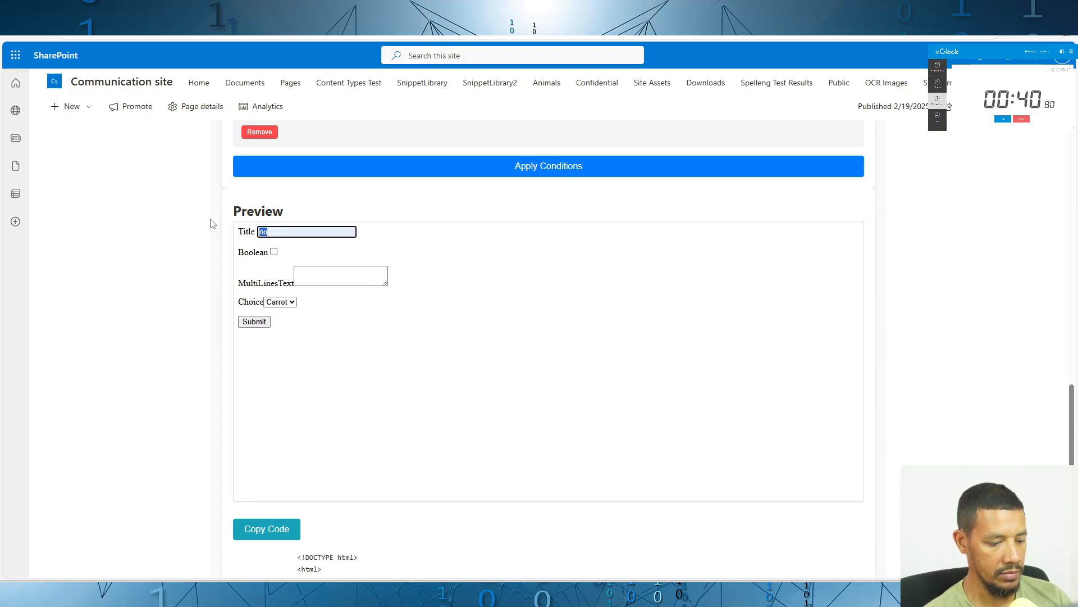
{"action": "type", "text": "yes"}
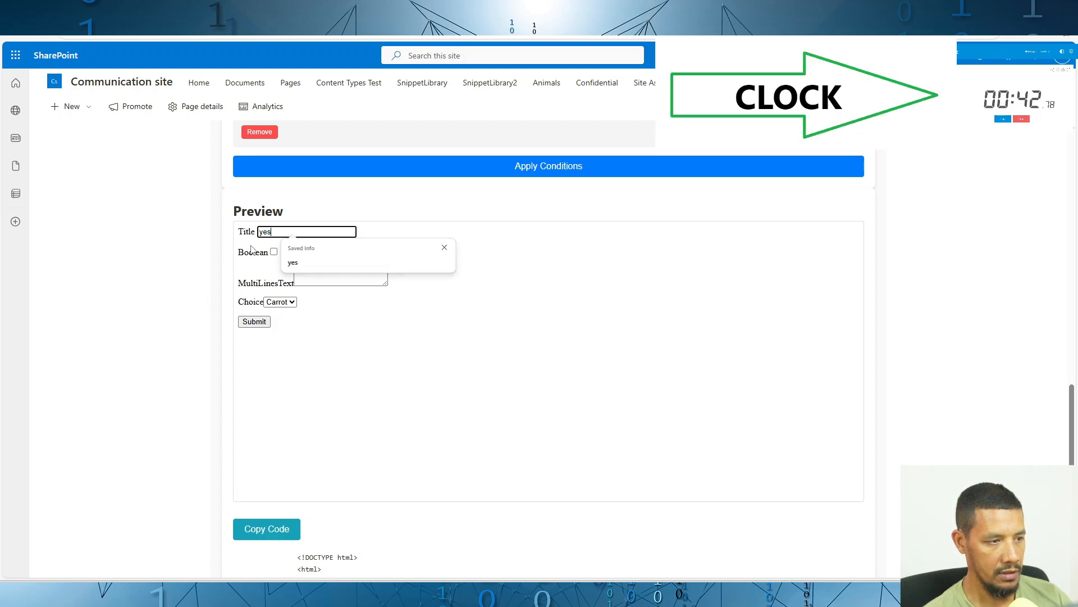
{"action": "left_click", "coordinate": [396, 354]}
Copy the final form code to the clipboard and dismiss the confirmation message.
{"action": "scroll", "coordinate": [380, 344], "scroll_direction": "down", "scroll_amount": 2}
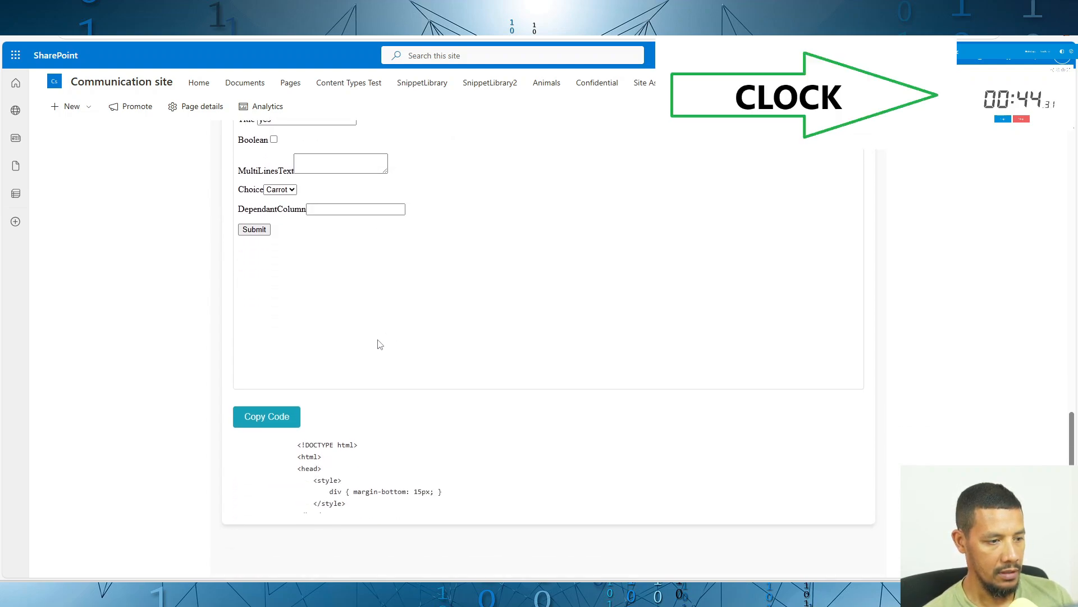
{"action": "left_click", "coordinate": [284, 413]}
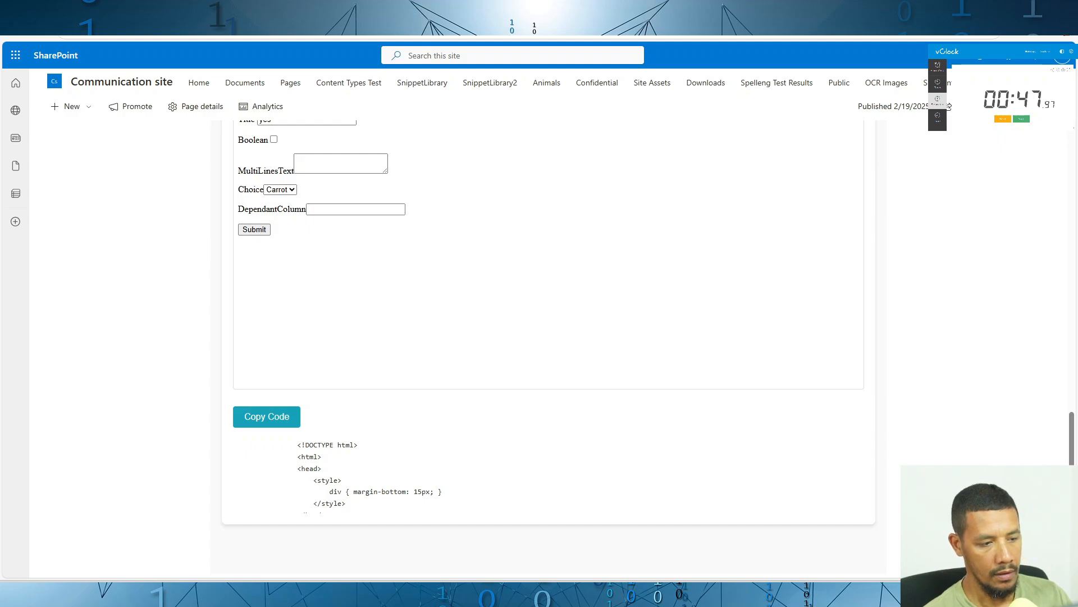
{"action": "left_click", "coordinate": [265, 419]}
{"action": "left_click", "coordinate": [639, 98]}
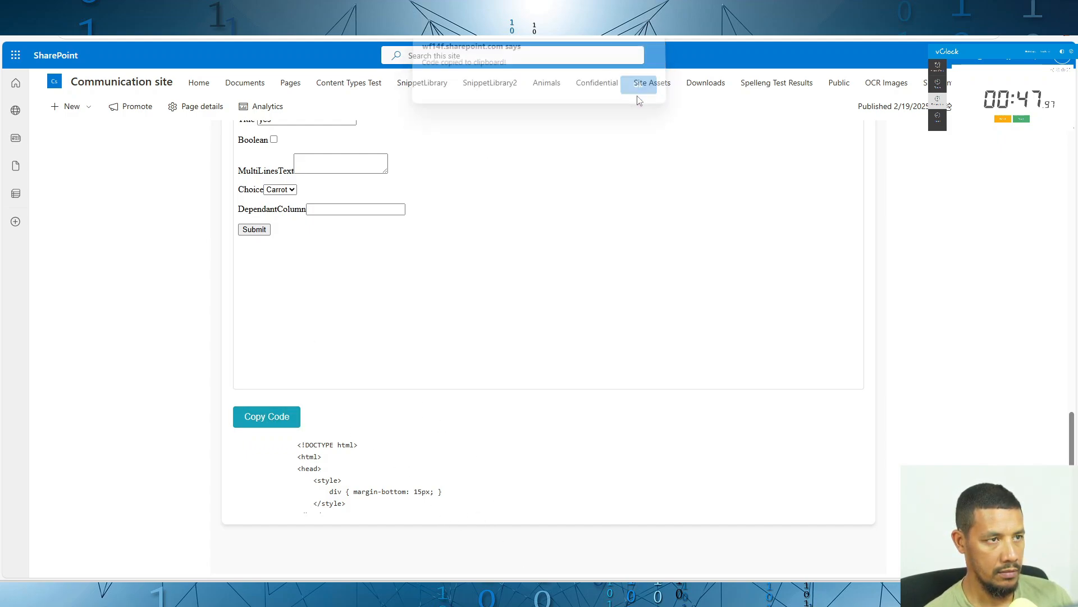
Paste the copied code into CUSTOM FORM CODE.html in SnippetLibrary2 and save the file.
{"action": "left_click", "coordinate": [490, 83]}
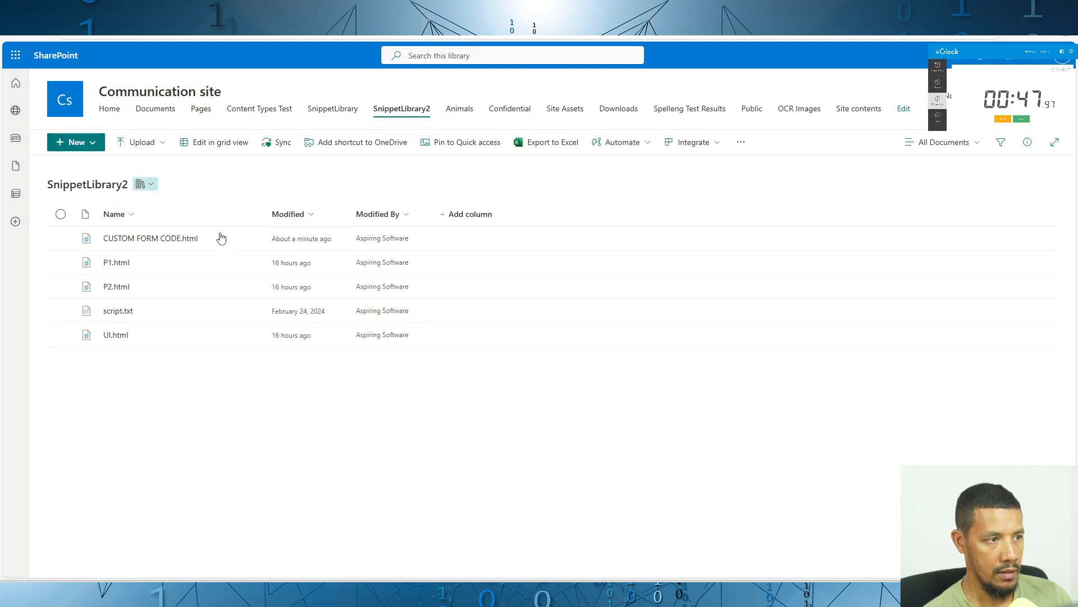
{"action": "mouse_move", "coordinate": [189, 242]}
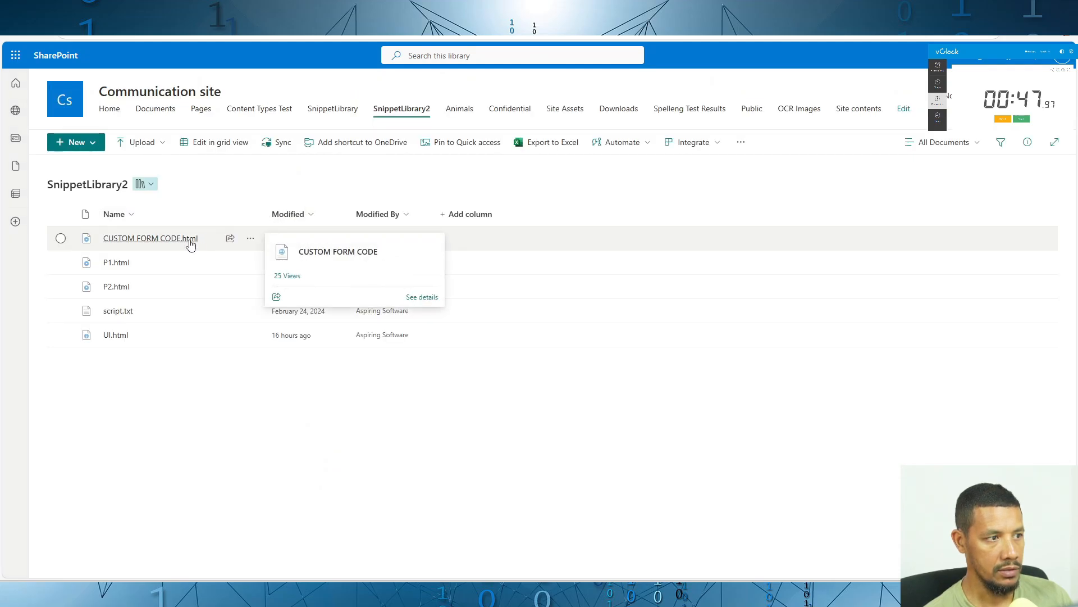
{"action": "left_click", "coordinate": [171, 242]}
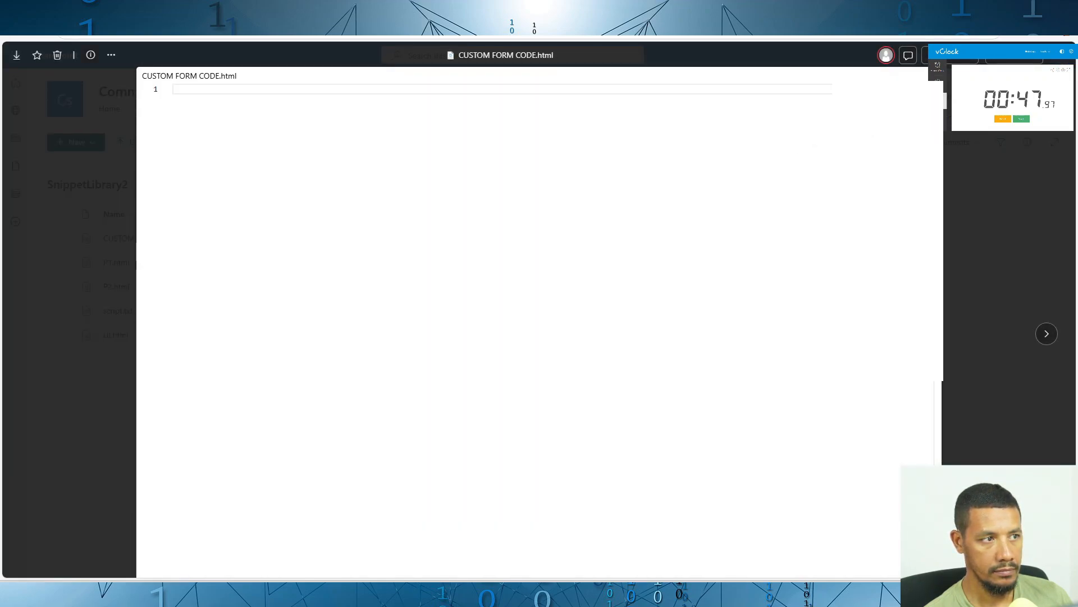
{"action": "key", "text": "ctrl+v"}
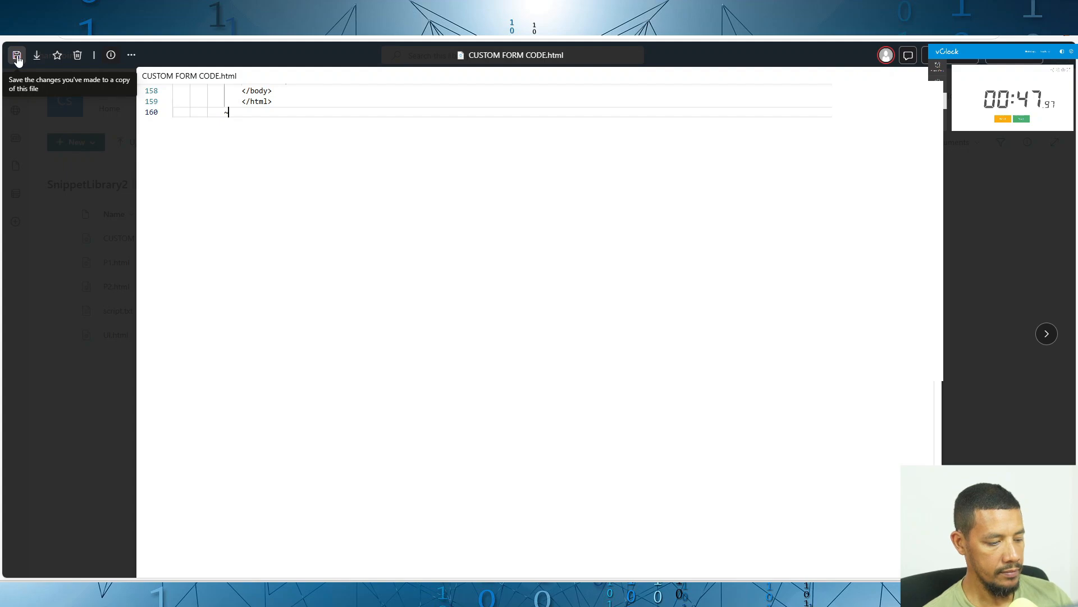
{"action": "left_click", "coordinate": [17, 57]}
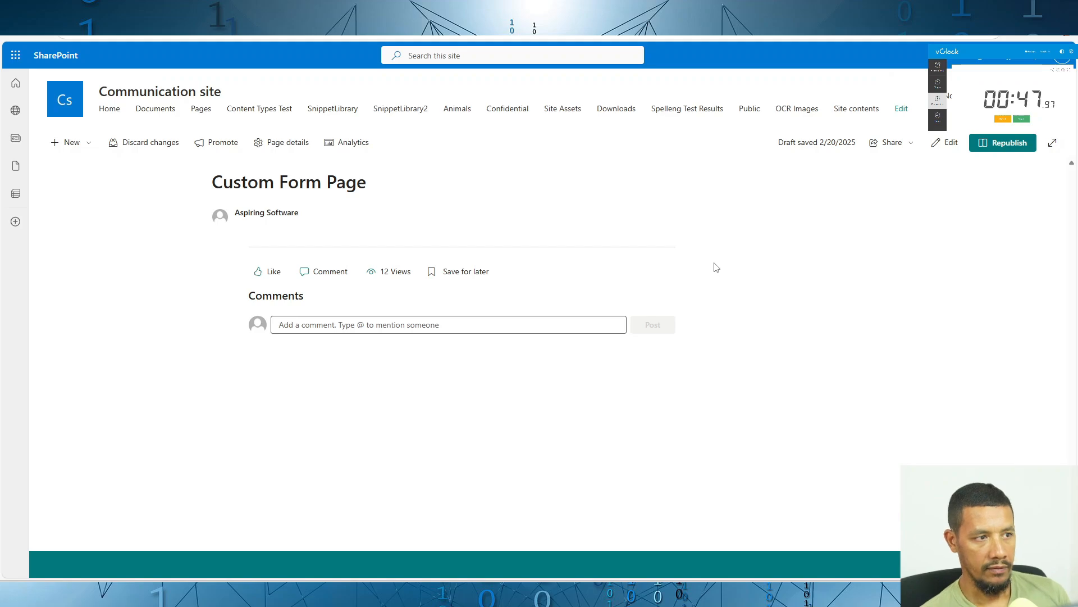
Put the Custom Form Page in edit mode and add a Cherry-Picked-Content web part to its empty section.
{"action": "left_click", "coordinate": [949, 147]}
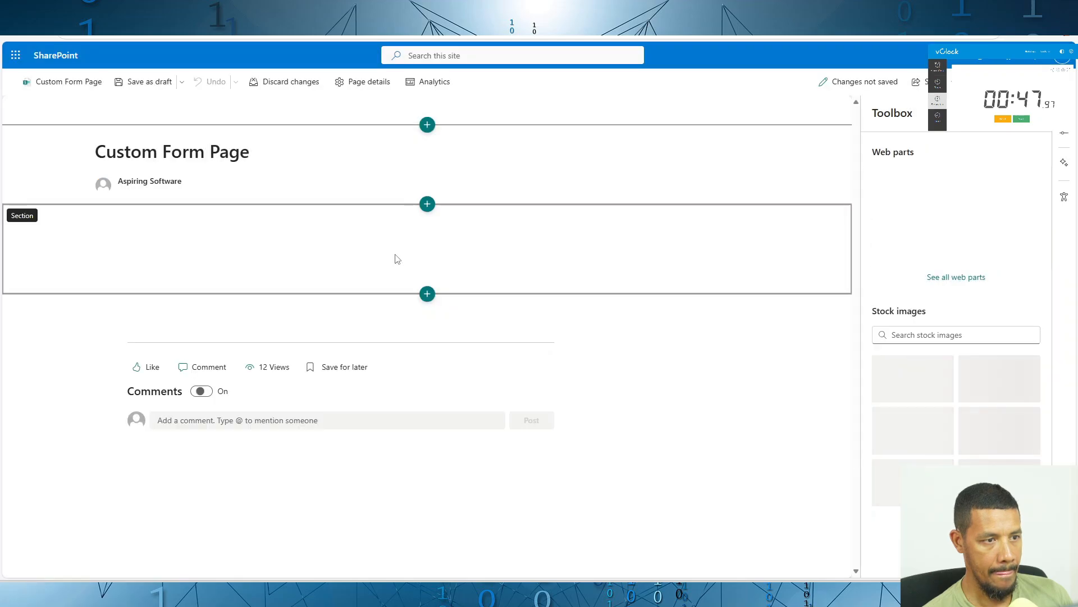
{"action": "left_click", "coordinate": [427, 222]}
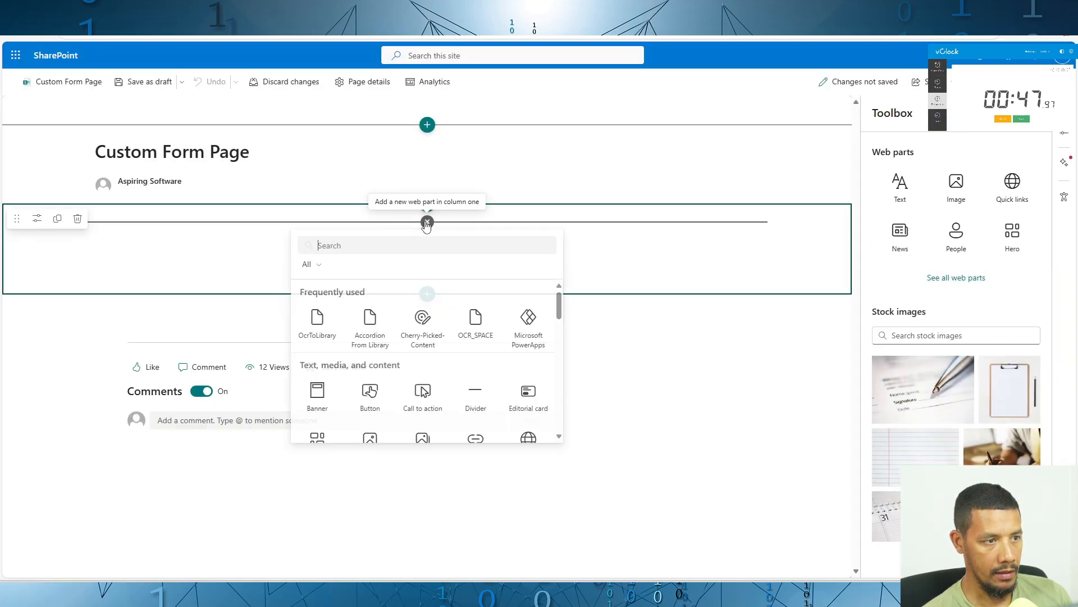
{"action": "mouse_move", "coordinate": [359, 343]}
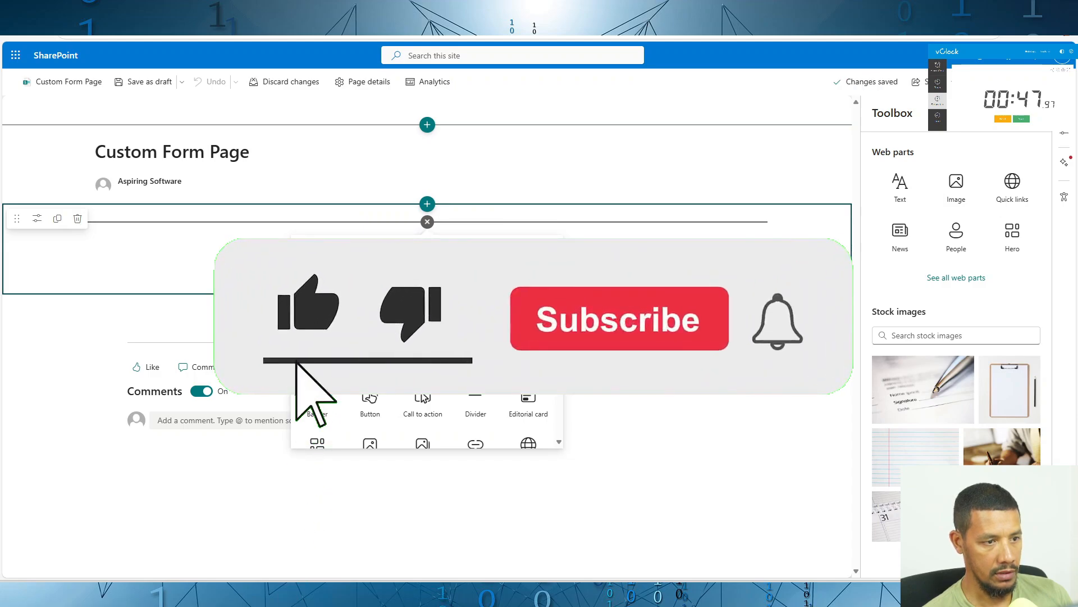
{"action": "left_click", "coordinate": [359, 344]}
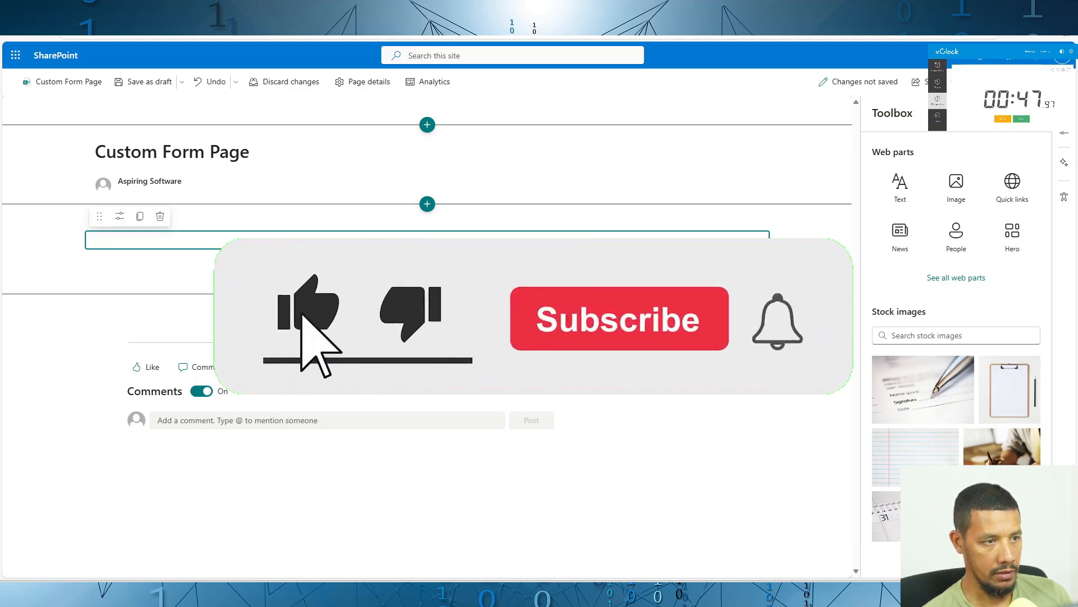
Set the web part to show CUSTOM FORM CODE.html from Snippet Library 2 and republish the page.
{"action": "left_click", "coordinate": [120, 218]}
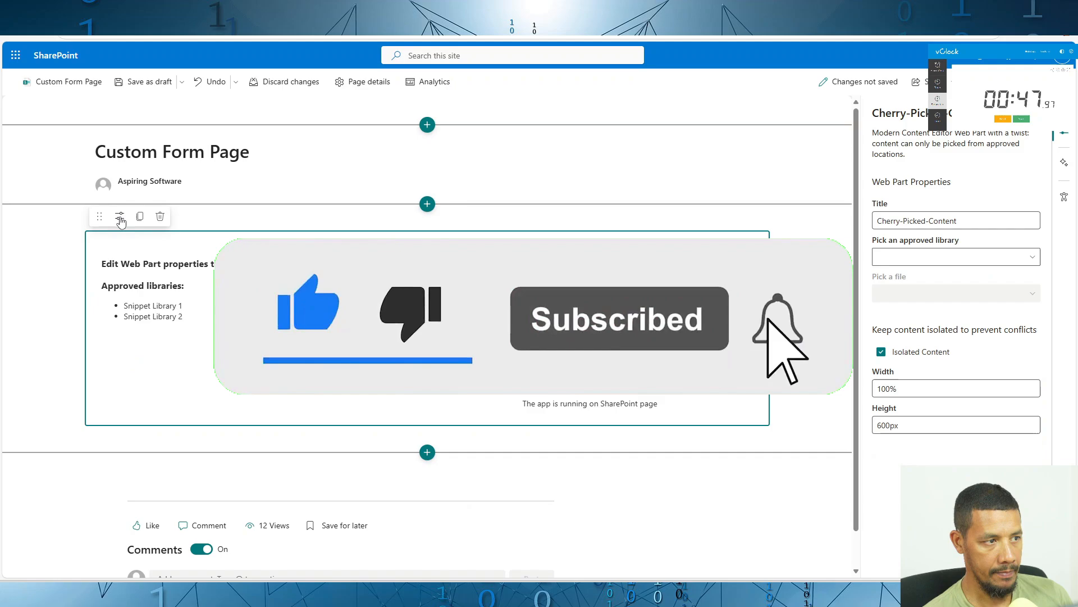
{"action": "left_click", "coordinate": [937, 258]}
{"action": "left_click", "coordinate": [928, 297]}
{"action": "left_click", "coordinate": [925, 295]}
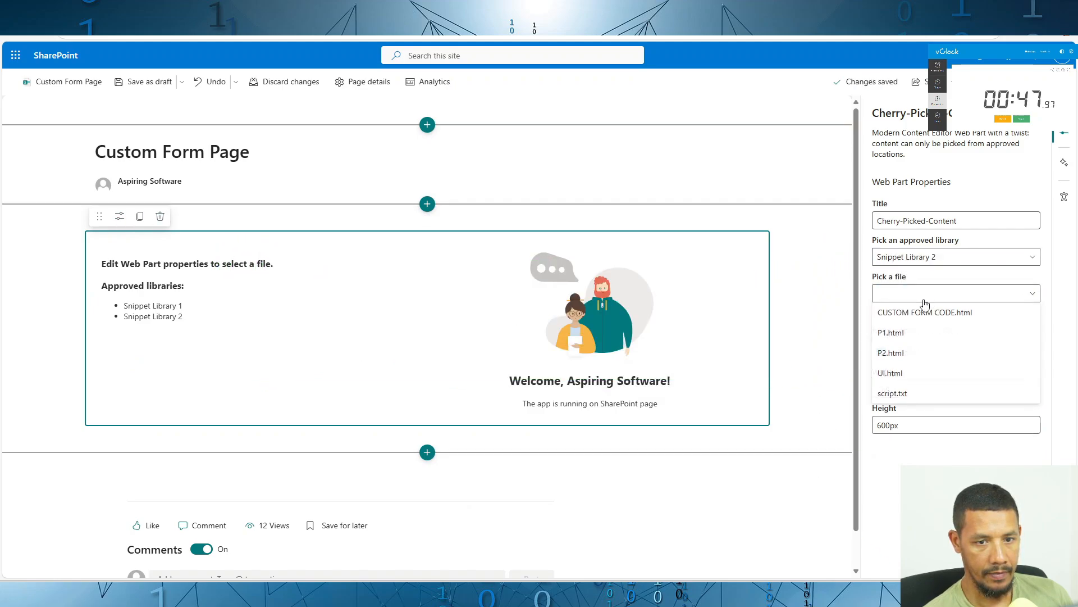
{"action": "left_click", "coordinate": [919, 315]}
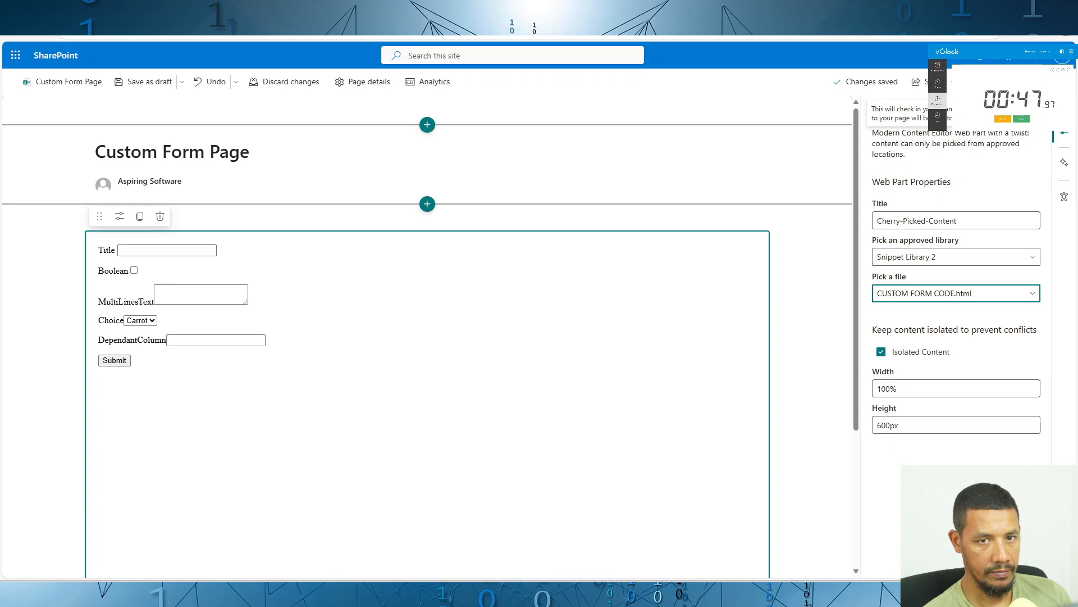
{"action": "left_click", "coordinate": [932, 81]}
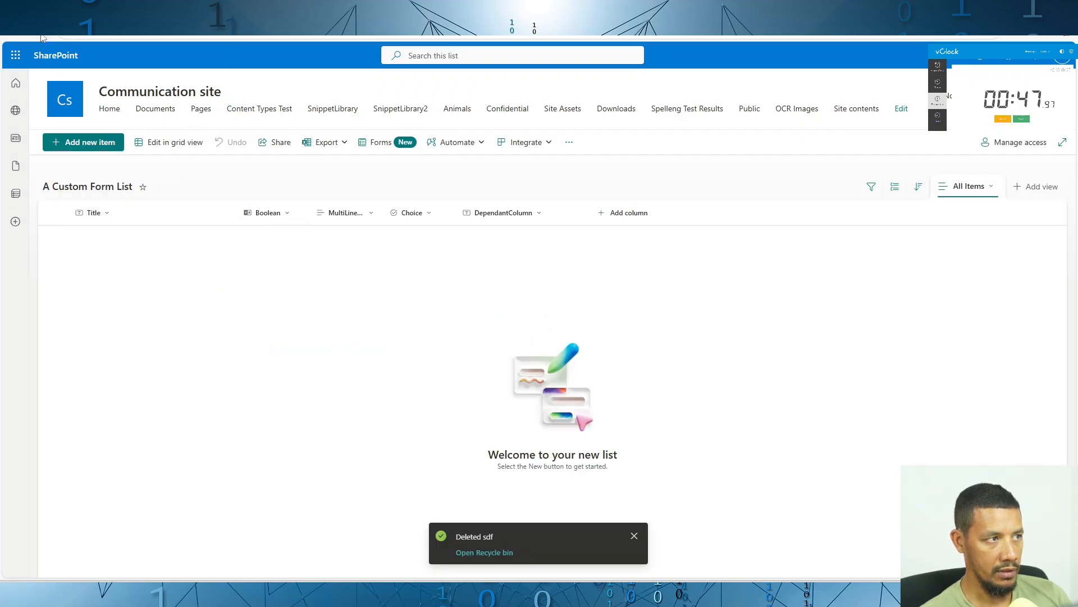
Refresh A Custom Form List, then on the Custom Form Page set the Title to "no" and tick Boolean.
{"action": "left_click", "coordinate": [43, 37]}
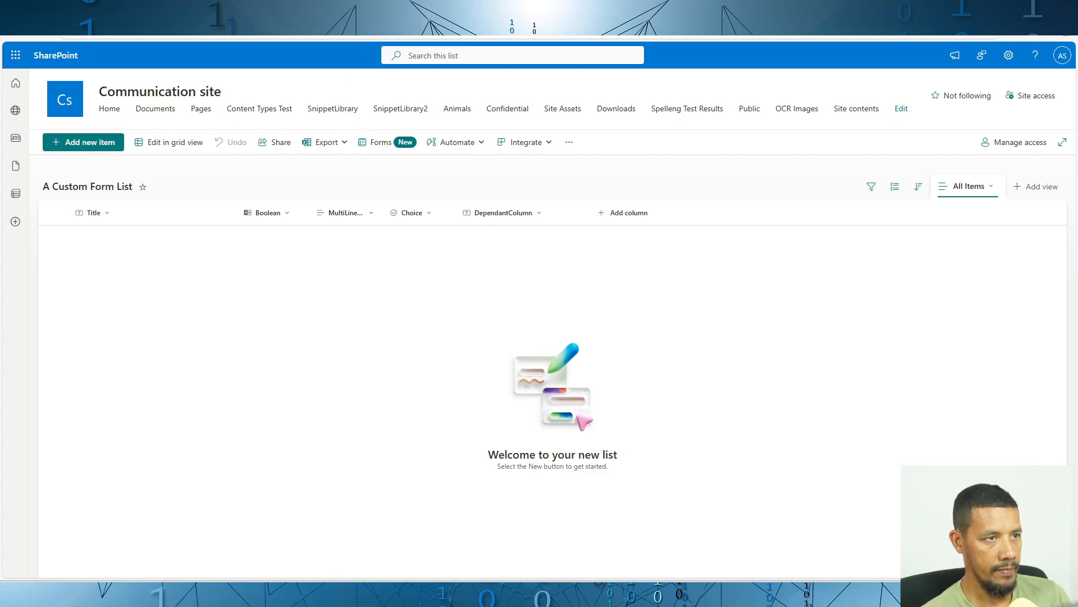
{"action": "key", "text": "ctrl+Tab"}
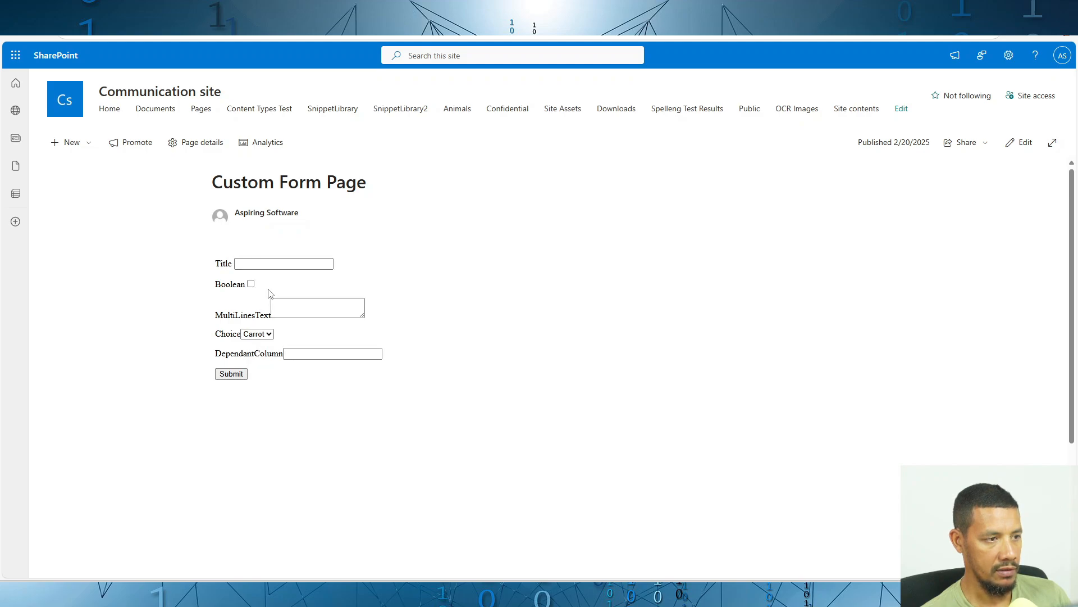
{"action": "left_click", "coordinate": [257, 264]}
{"action": "left_click", "coordinate": [269, 295]}
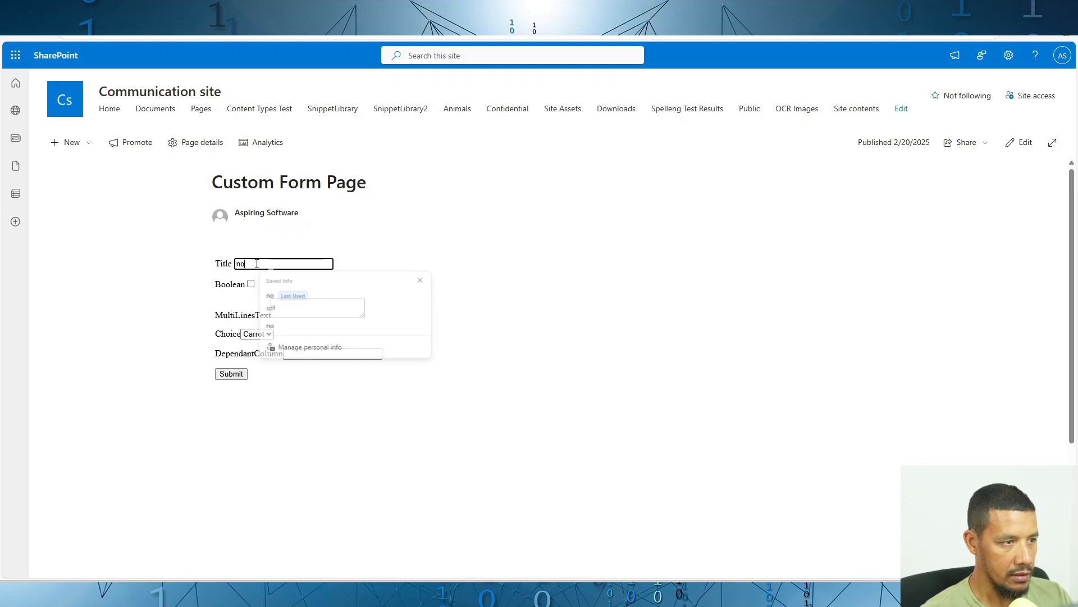
{"action": "left_click", "coordinate": [420, 219]}
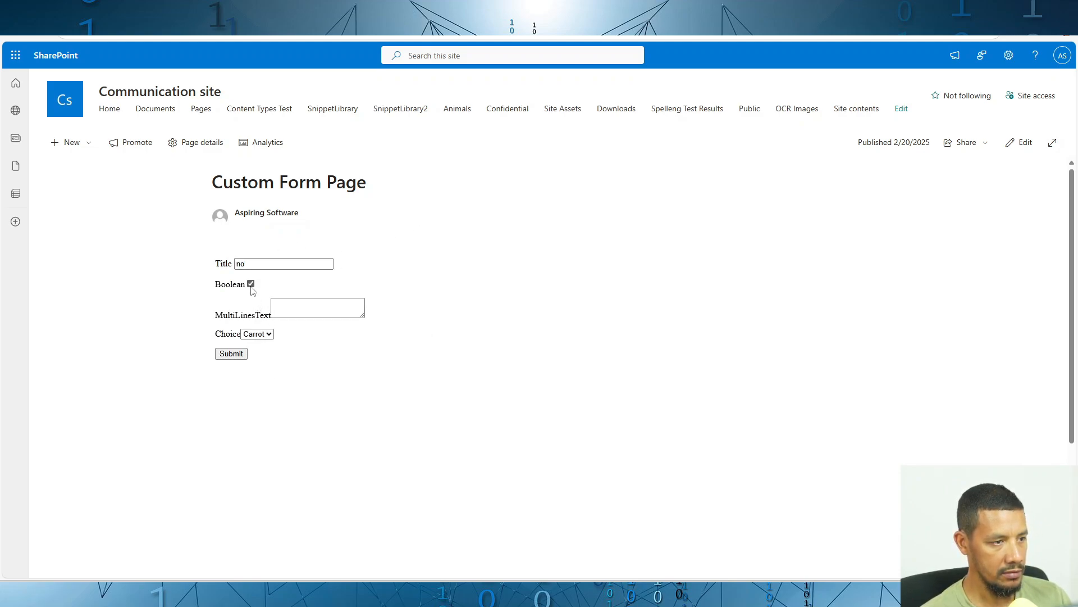
Enter "multiple", "lines" and "text" on separate lines in MultiLinesText and set Choice to Apple.
{"action": "left_click", "coordinate": [302, 312]}
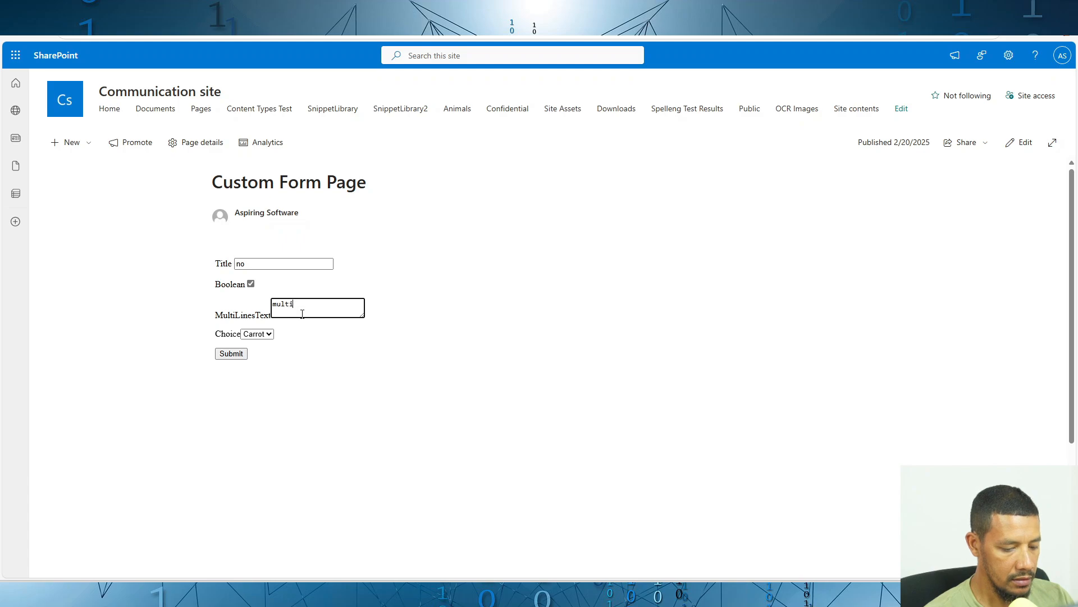
{"action": "type", "text": "multiple lin"}
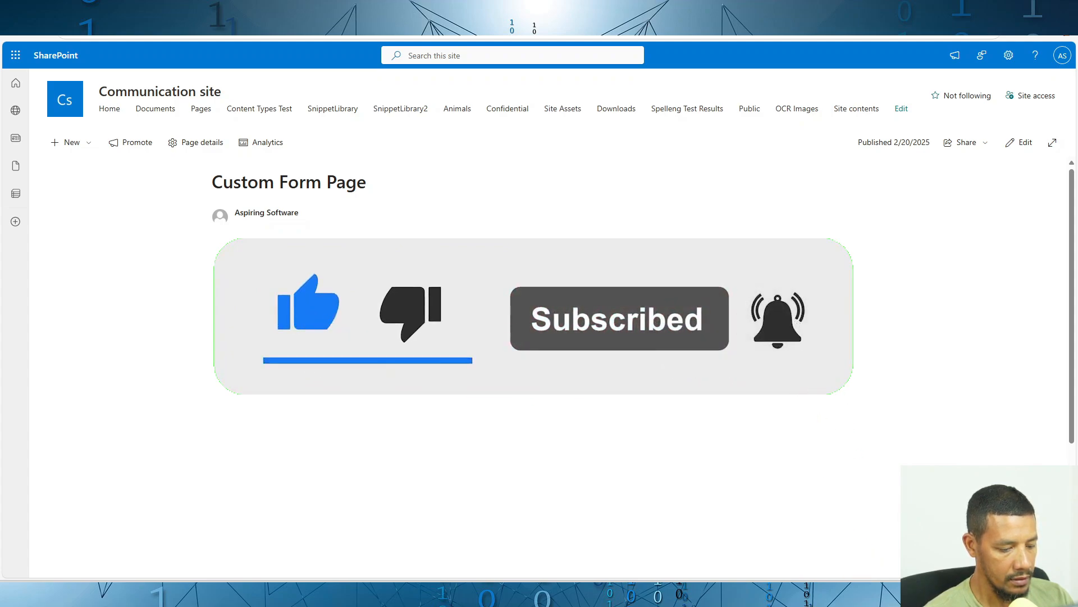
{"action": "left_click", "coordinate": [257, 333]}
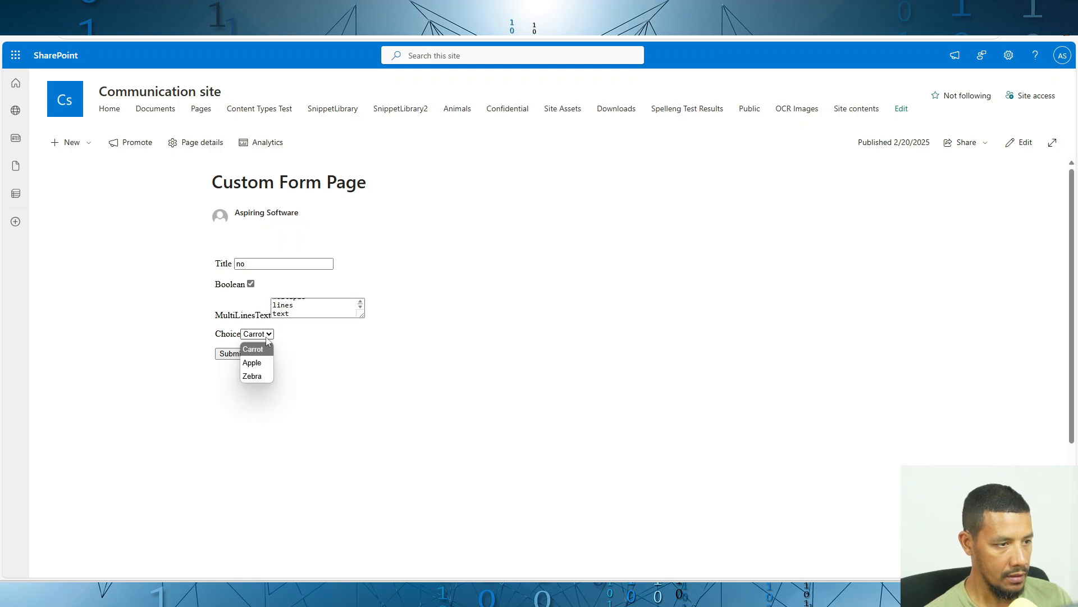
{"action": "left_click", "coordinate": [254, 362]}
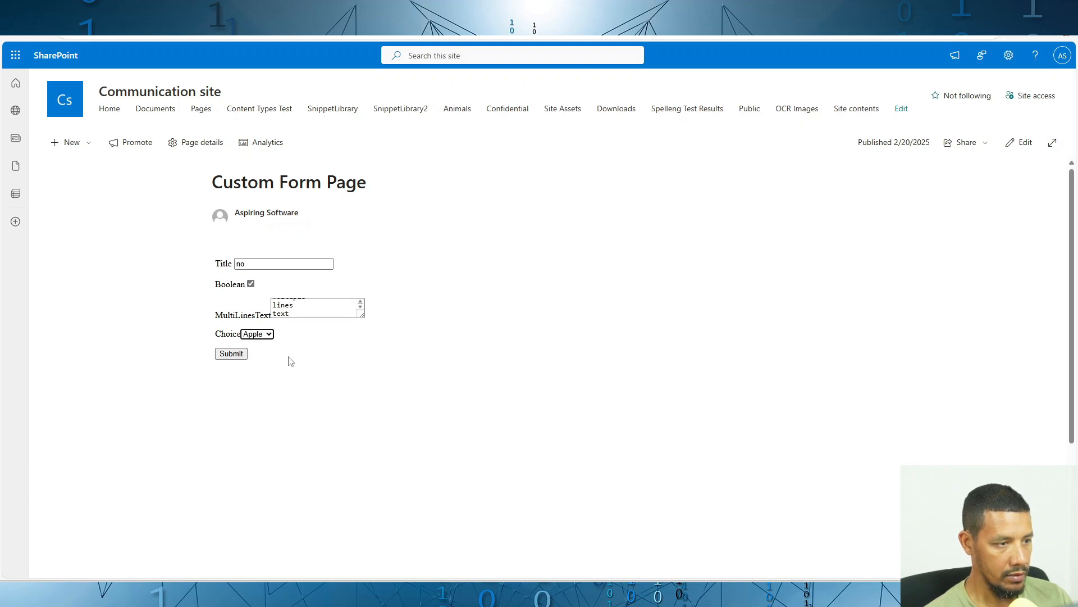
Submit the completed form and refresh A Custom Form List to check for the new item.
{"action": "left_click", "coordinate": [235, 356]}
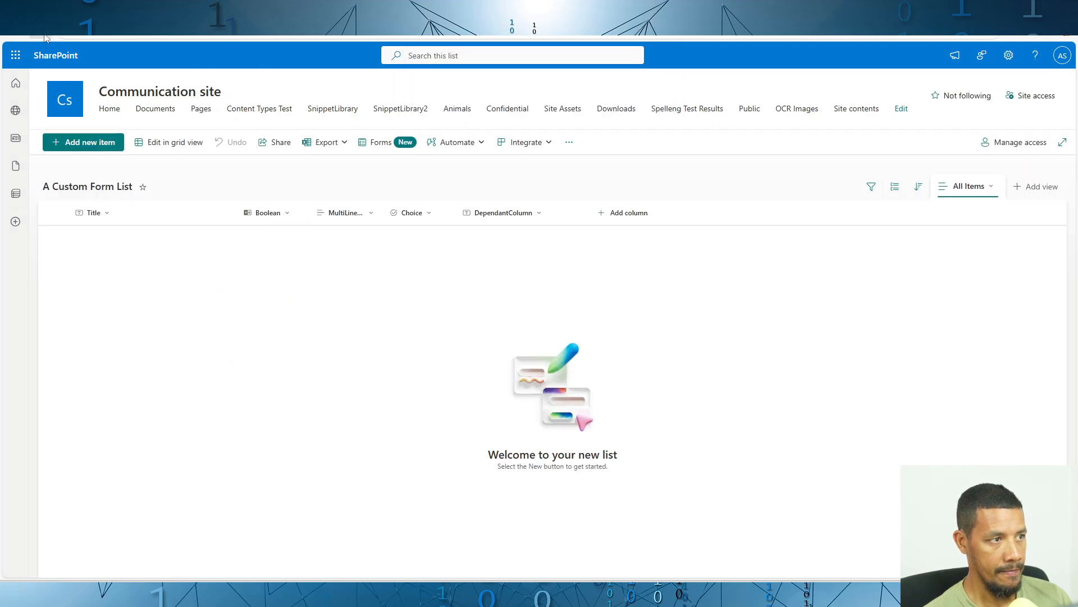
{"action": "left_click", "coordinate": [45, 37]}
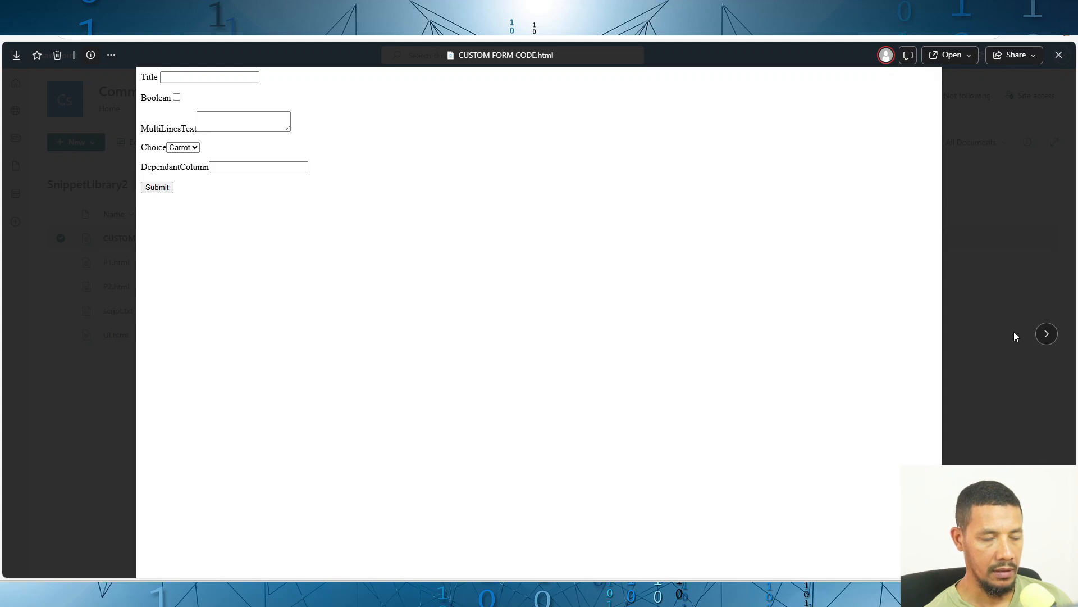
Open CUSTOM FORM CODE.html for text editing, paste the copied CSS style block after the closing html tag and save the file.
{"action": "left_click", "coordinate": [967, 56]}
{"action": "left_click", "coordinate": [969, 78]}
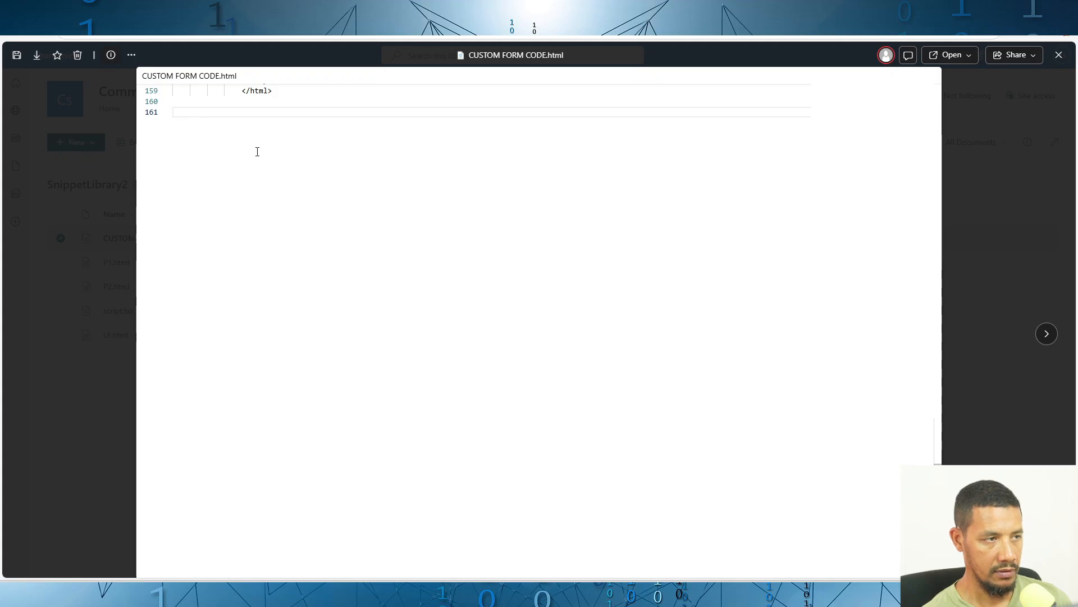
{"action": "key", "text": "ctrl+v"}
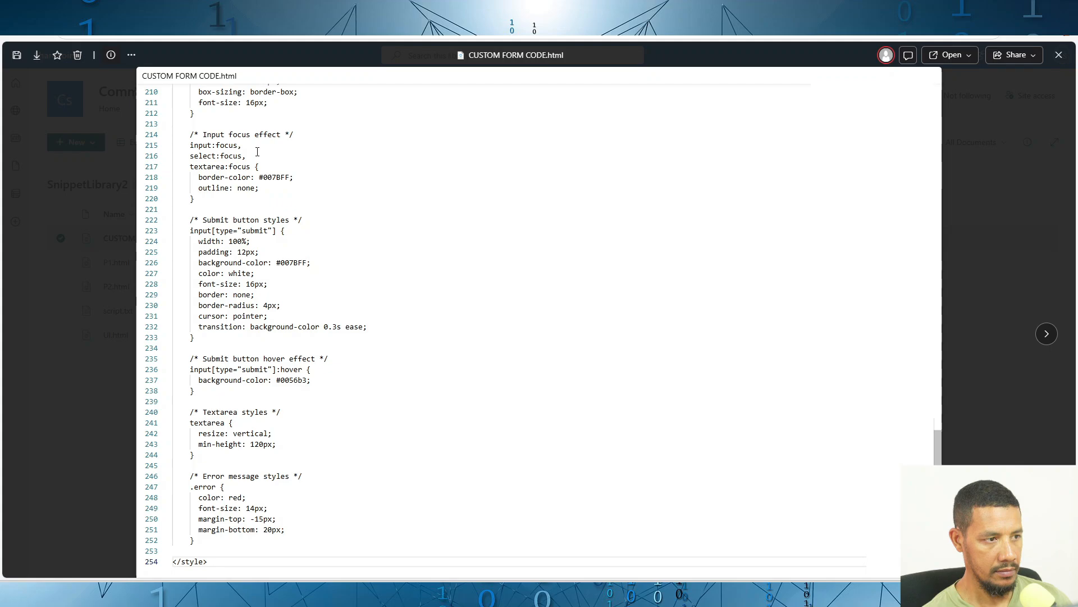
{"action": "left_click", "coordinate": [13, 59]}
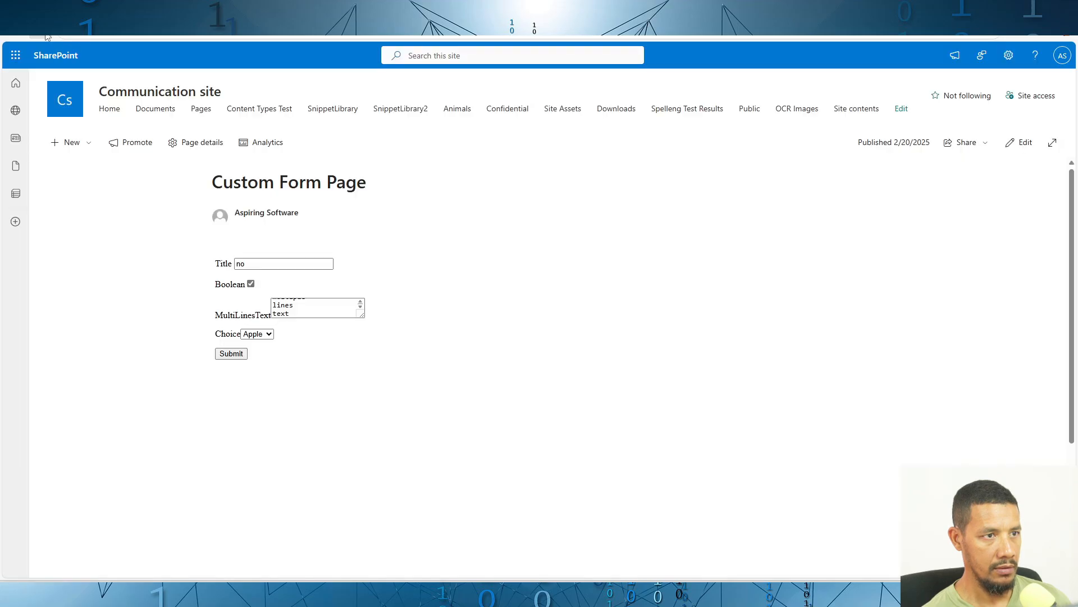
Reload the Custom Form Page and review the form's styling down to its Submit button.
{"action": "left_click", "coordinate": [47, 36]}
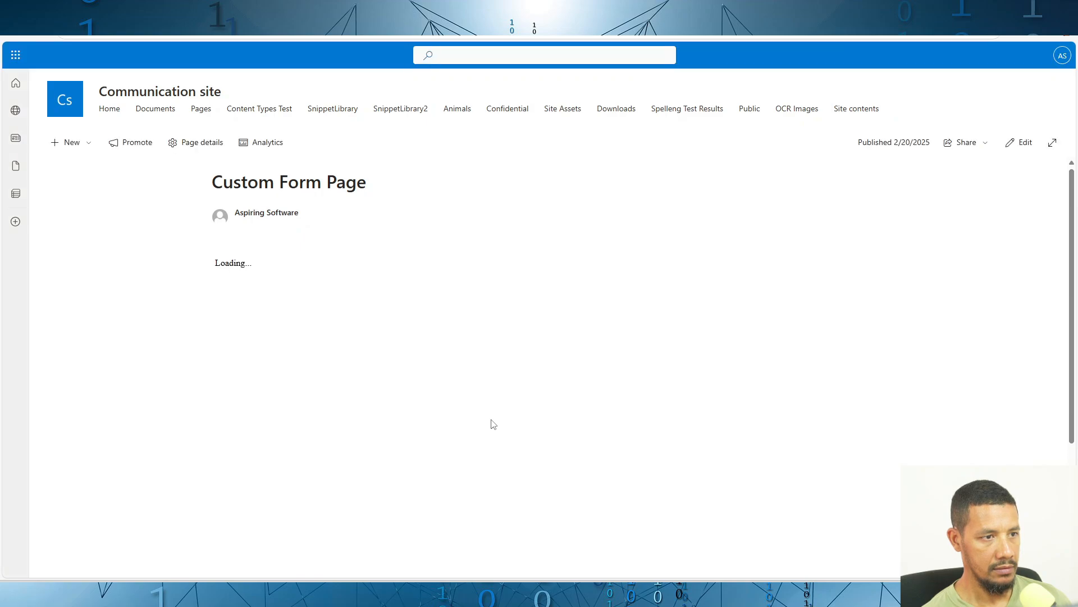
{"action": "scroll", "coordinate": [569, 321], "scroll_direction": "down", "scroll_amount": 2}
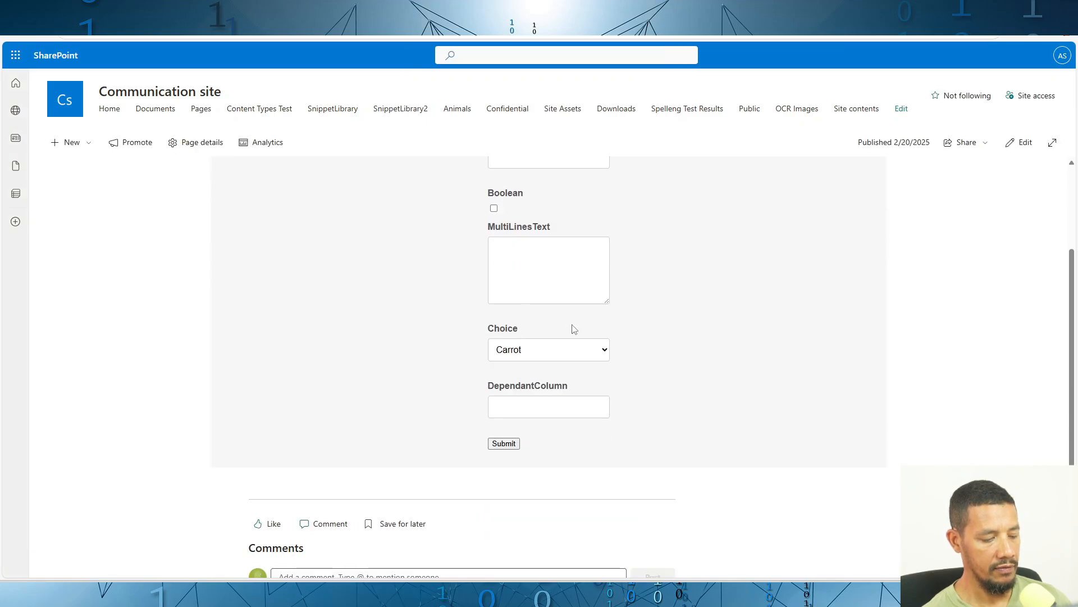